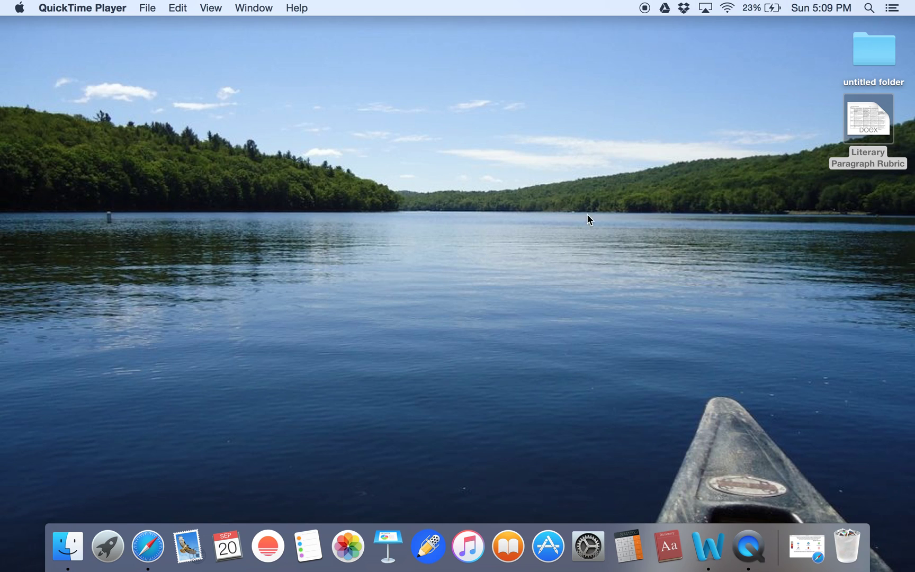
Step: Open the Literary Paragraph Rubric in Word and scroll through its five-row rubric table
{"action": "double_click", "coordinate": [858, 114]}
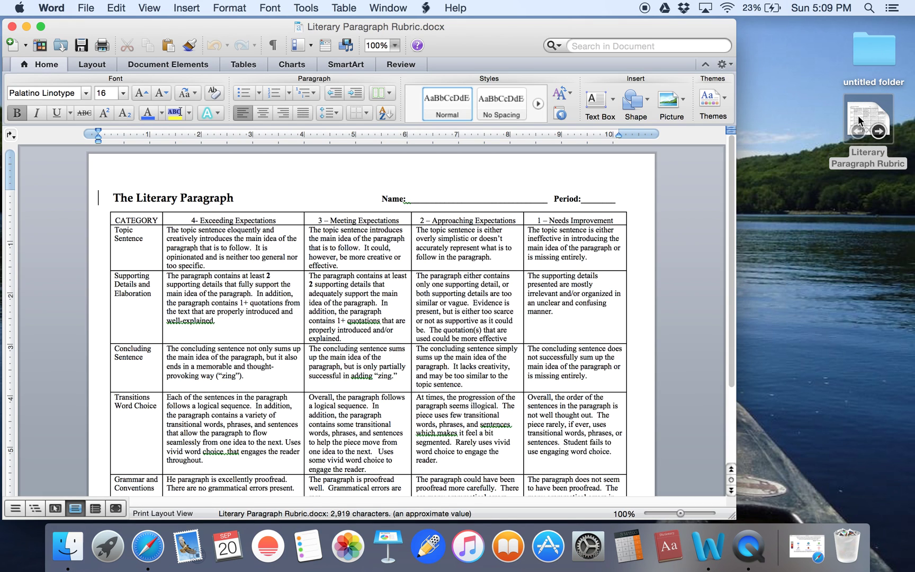
{"action": "left_click_drag", "start_coordinate": [505, 26], "coordinate": [537, 31]}
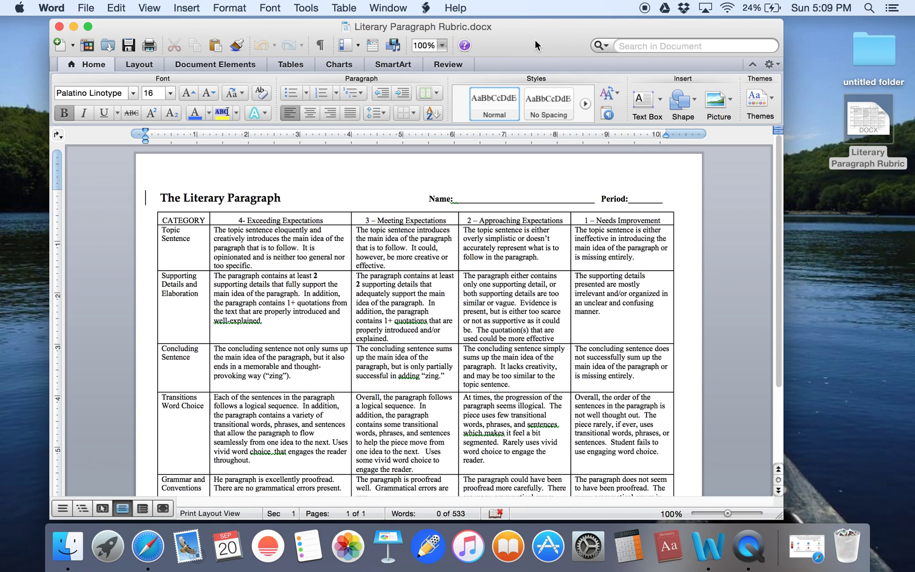
{"action": "scroll", "coordinate": [461, 201], "scroll_direction": "down", "scroll_amount": 3}
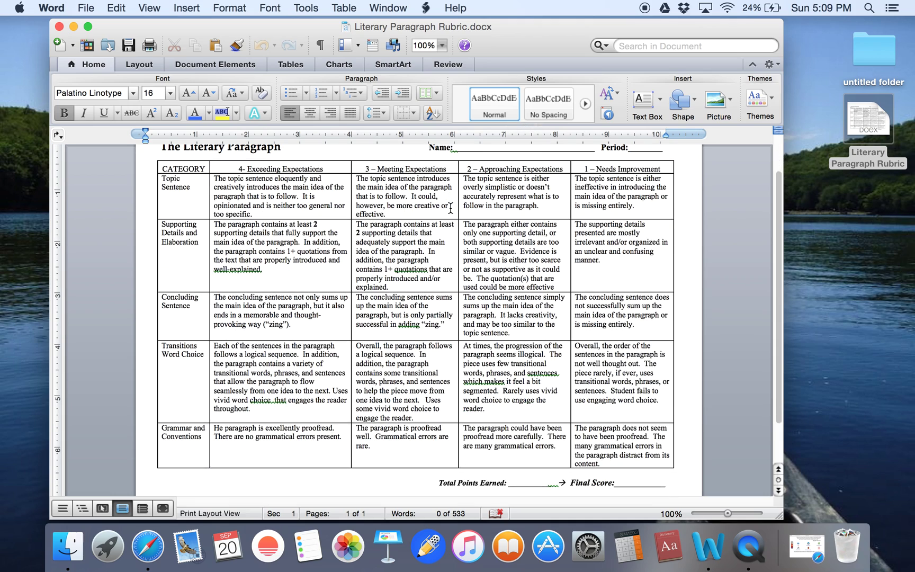
{"action": "scroll", "coordinate": [451, 209], "scroll_direction": "up", "scroll_amount": 1}
{"action": "scroll", "coordinate": [366, 307], "scroll_direction": "down", "scroll_amount": 3}
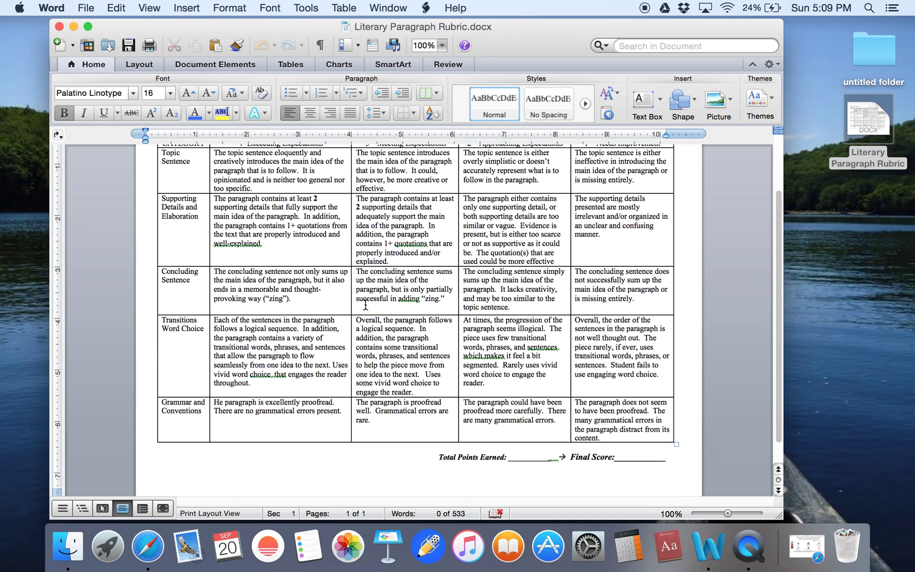
{"action": "scroll", "coordinate": [365, 304], "scroll_direction": "up", "scroll_amount": 4}
{"action": "scroll", "coordinate": [365, 305], "scroll_direction": "down", "scroll_amount": 4}
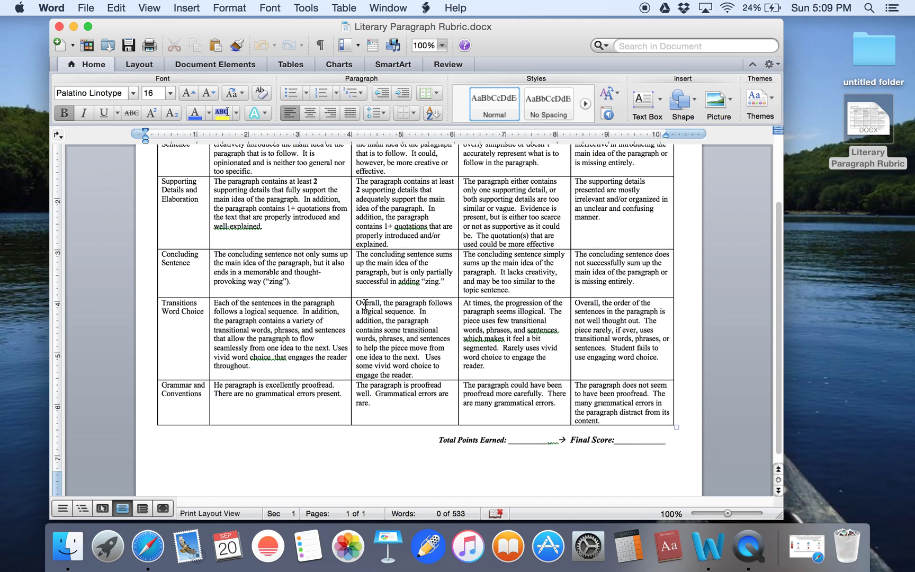
{"action": "scroll", "coordinate": [366, 305], "scroll_direction": "up", "scroll_amount": 5}
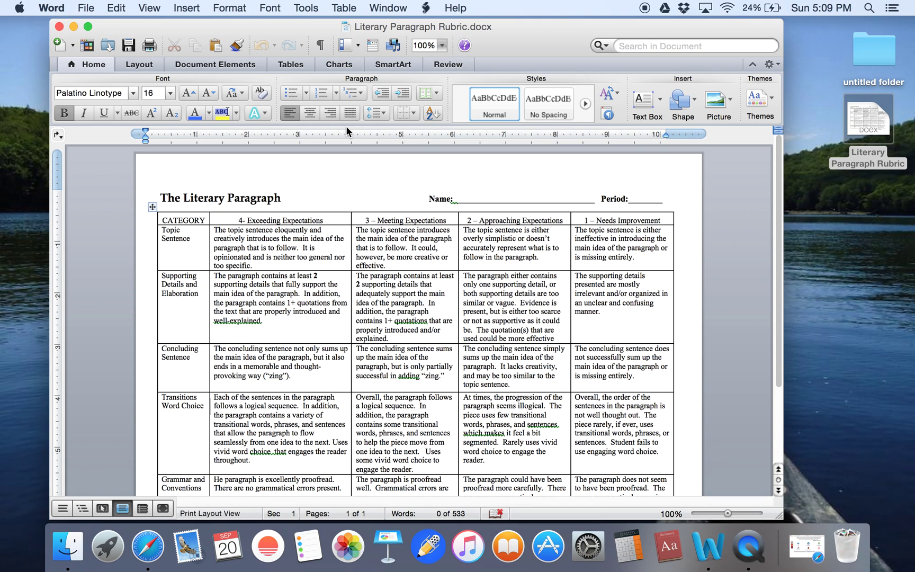
Step: Save the rubric as Literary Paragraph Rubric.pdf on the Desktop, then close the Word window
{"action": "left_click", "coordinate": [86, 8]}
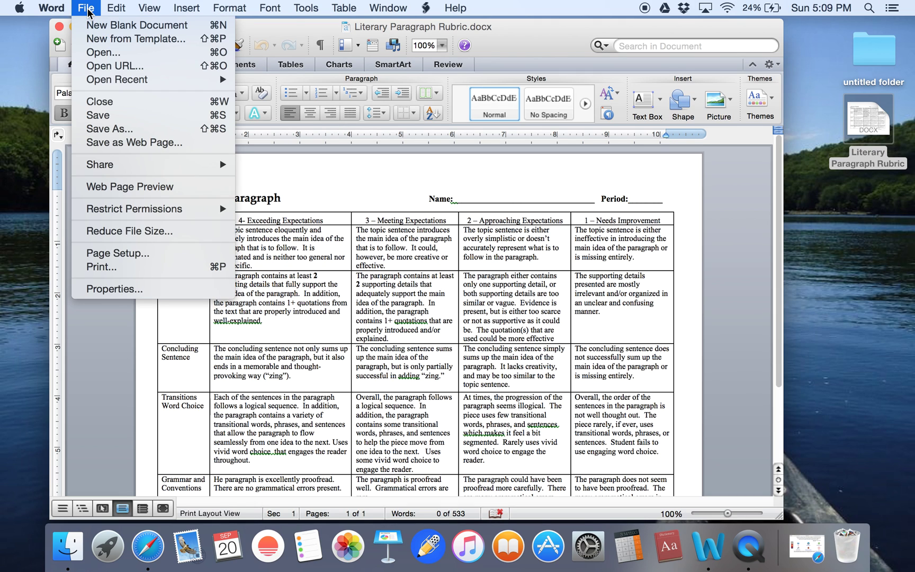
{"action": "left_click", "coordinate": [95, 137]}
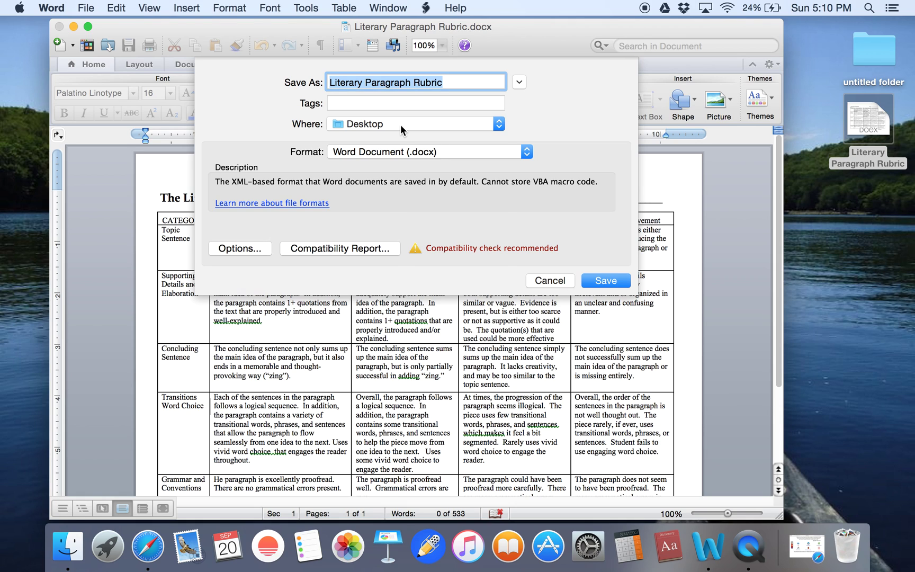
{"action": "left_click", "coordinate": [401, 124]}
{"action": "left_click", "coordinate": [399, 125]}
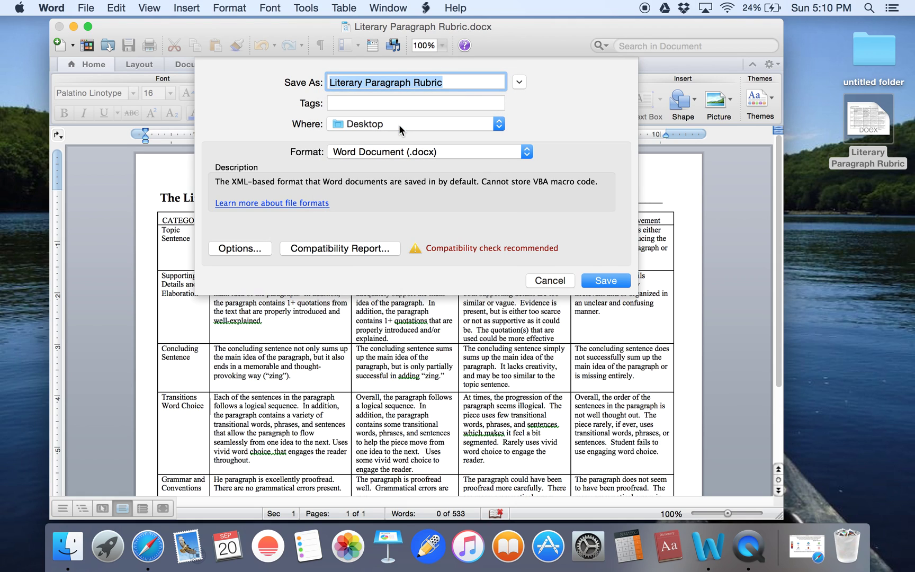
{"action": "left_click", "coordinate": [392, 152]}
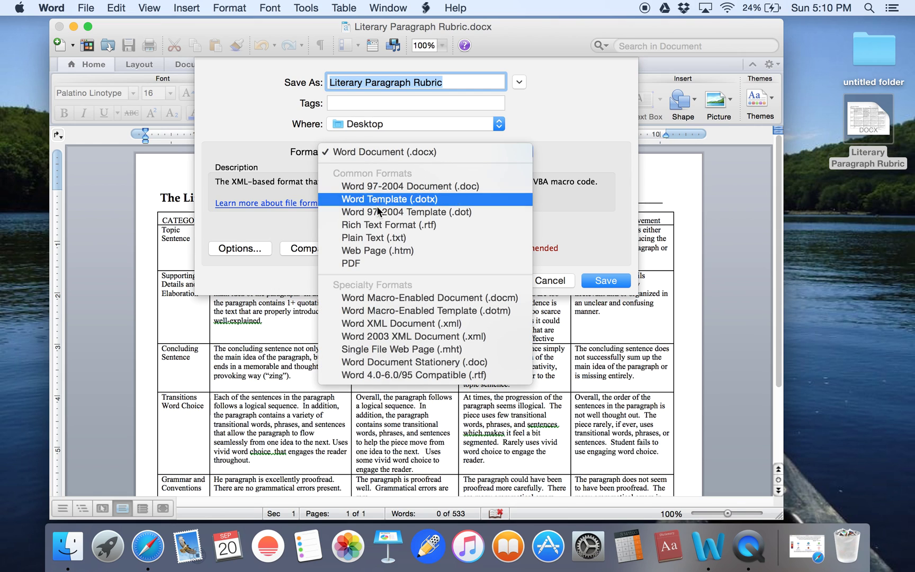
{"action": "left_click", "coordinate": [362, 264]}
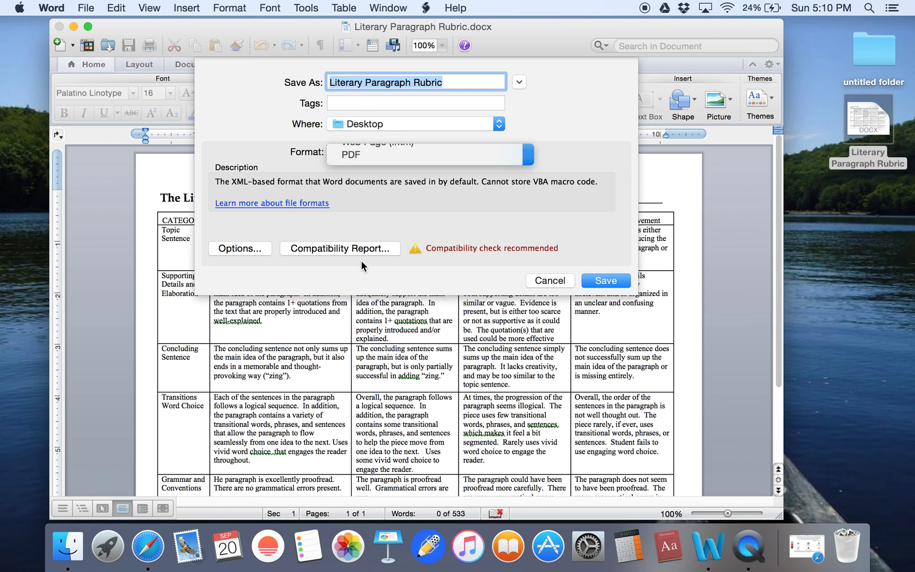
{"action": "left_click", "coordinate": [600, 281]}
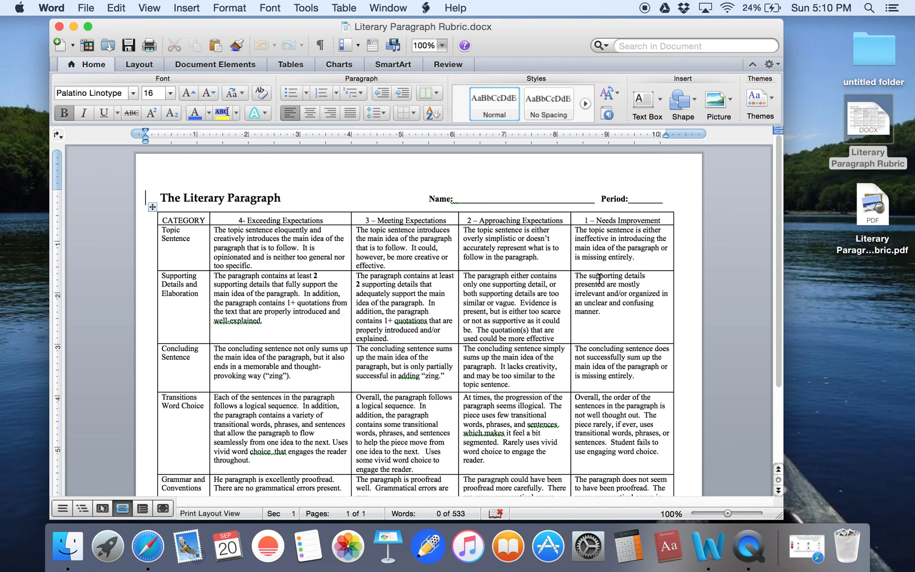
{"action": "left_click", "coordinate": [59, 26]}
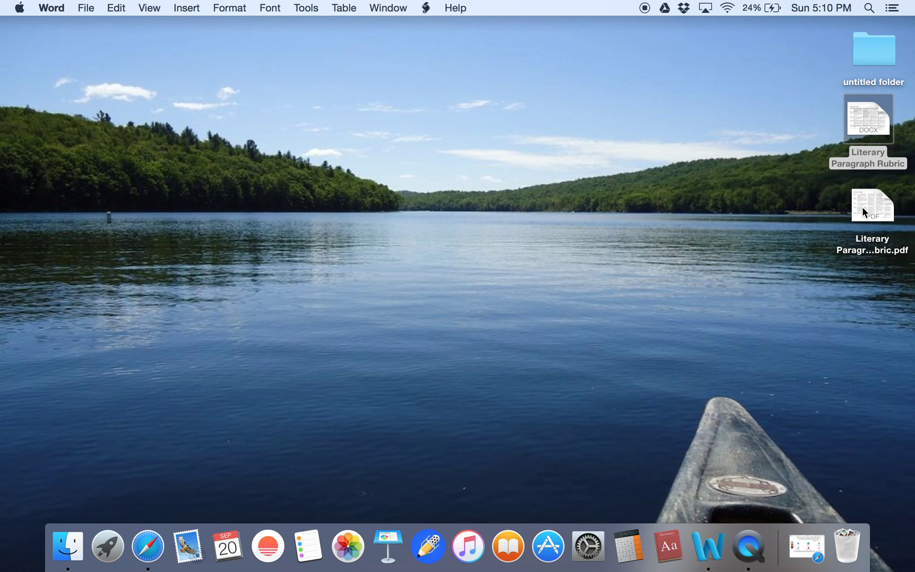
Step: Go from the staff portal to Canvas, open English II-Dunbar, and expand the course navigation
{"action": "left_click", "coordinate": [802, 551]}
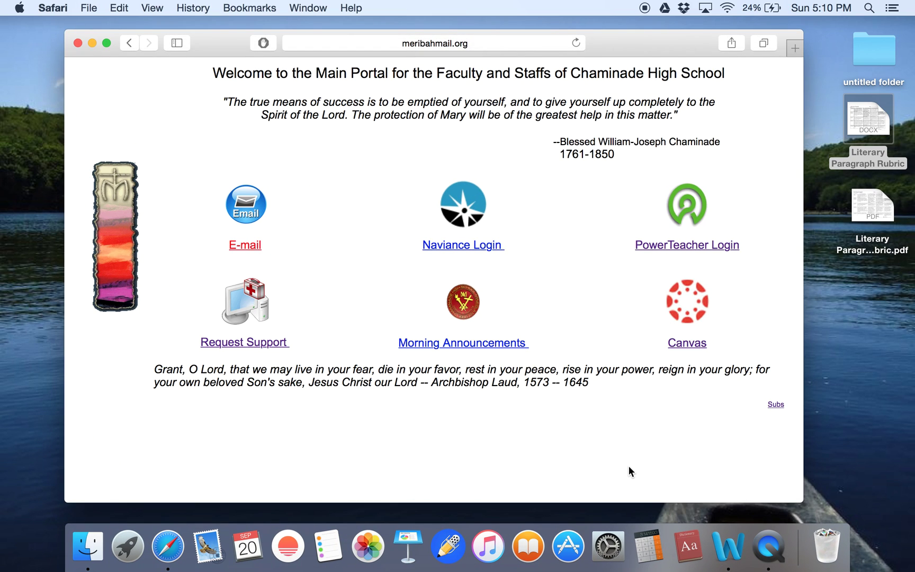
{"action": "left_click", "coordinate": [681, 345]}
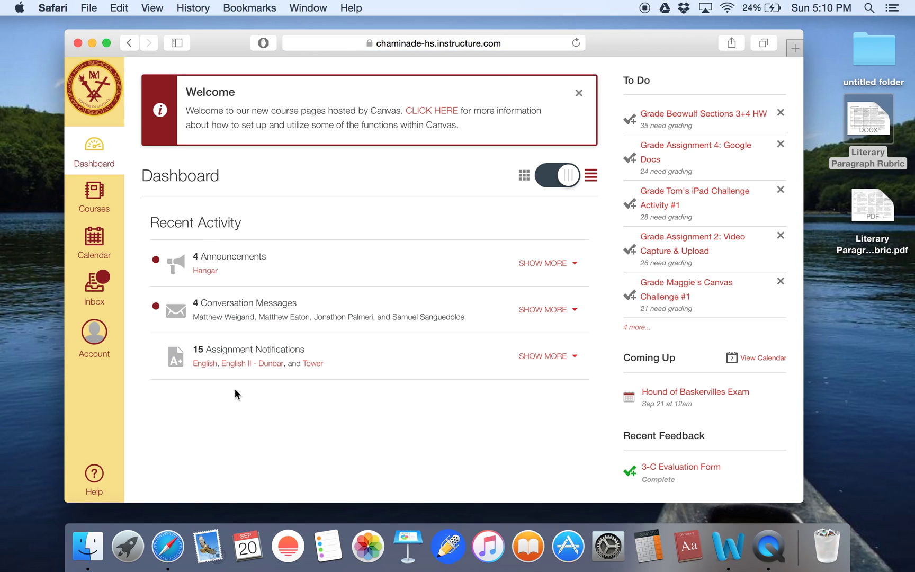
{"action": "left_click", "coordinate": [94, 193]}
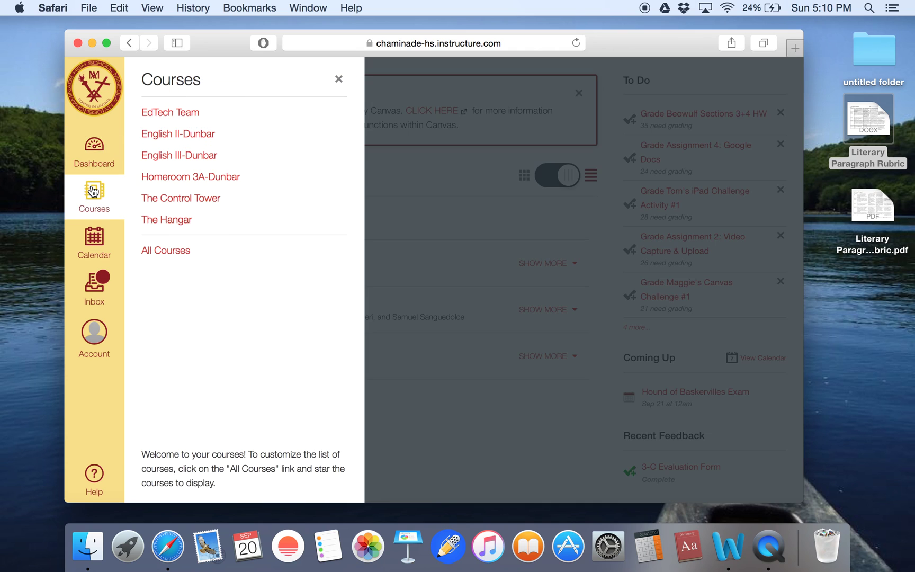
{"action": "left_click", "coordinate": [158, 135]}
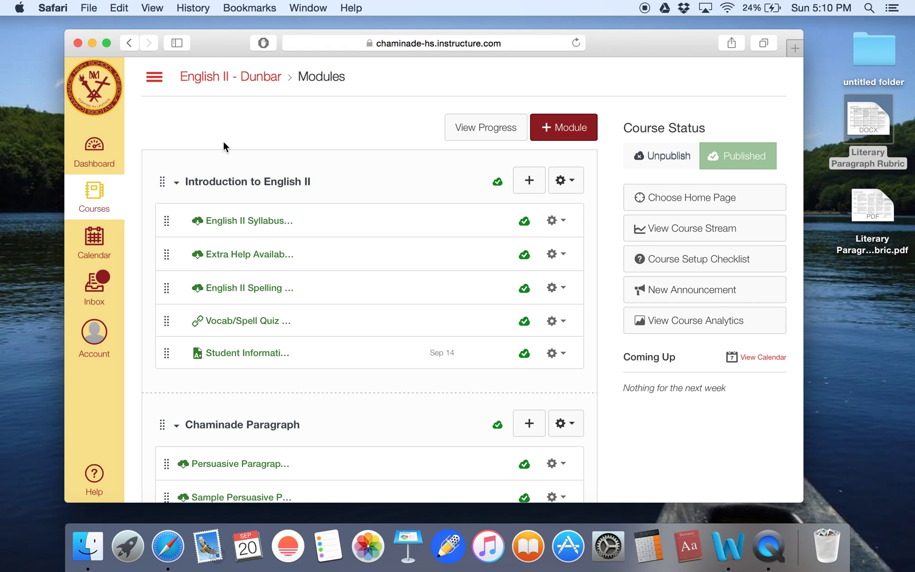
{"action": "left_click", "coordinate": [154, 83]}
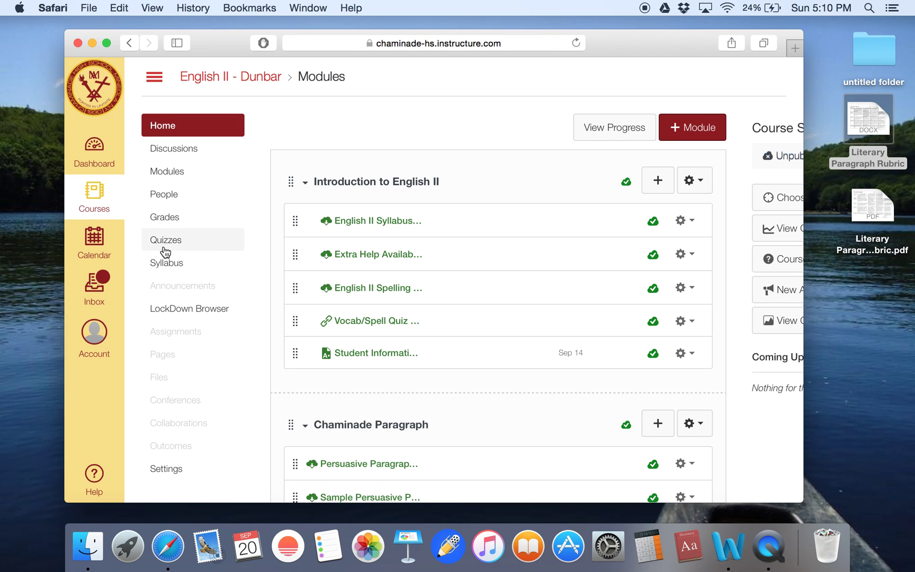
Step: Drag Literary Paragraph Rubric.pdf from the desktop onto the course Files page to upload it
{"action": "left_click", "coordinate": [154, 376]}
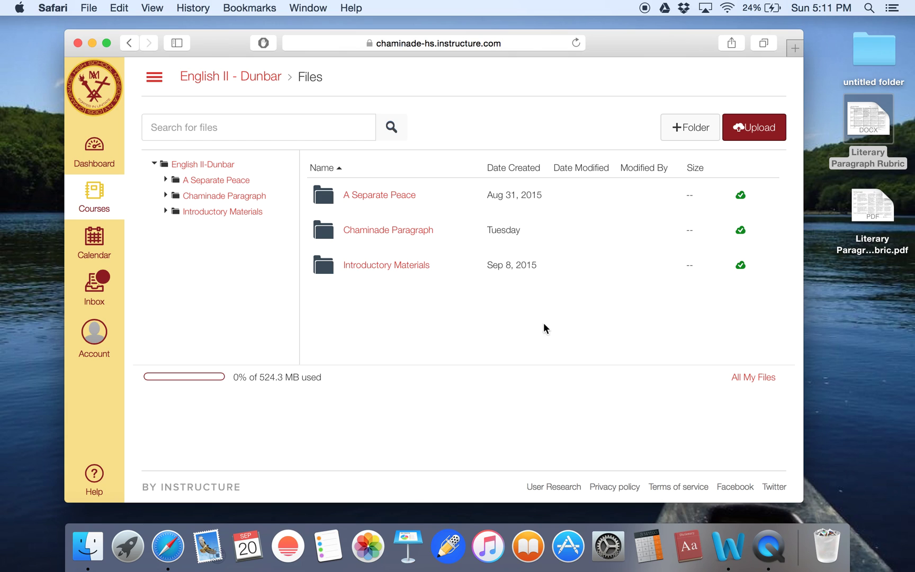
{"action": "left_click", "coordinate": [880, 210]}
{"action": "left_click_drag", "start_coordinate": [881, 208], "coordinate": [696, 232]}
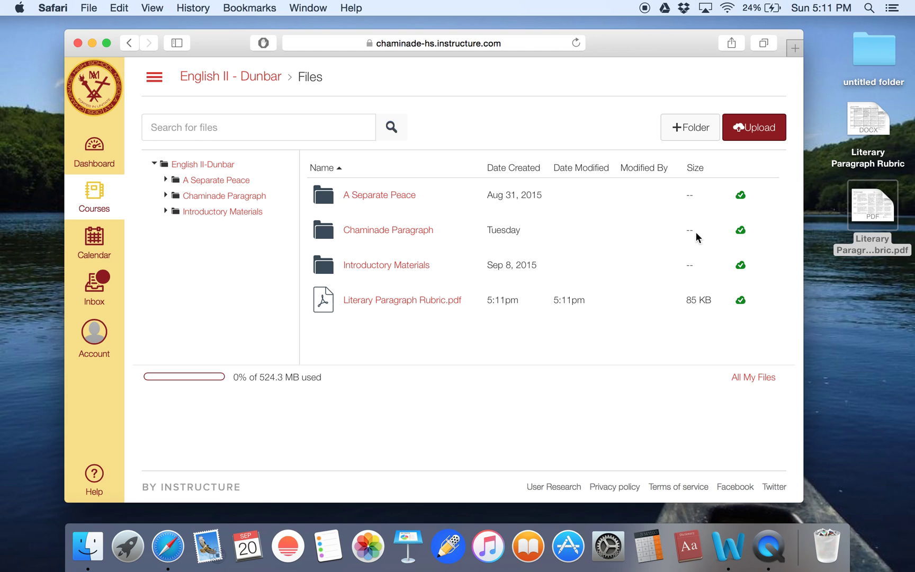
Step: Create a 'Literary Paragraph' folder in the course files and move the rubric PDF into it
{"action": "left_click", "coordinate": [700, 136]}
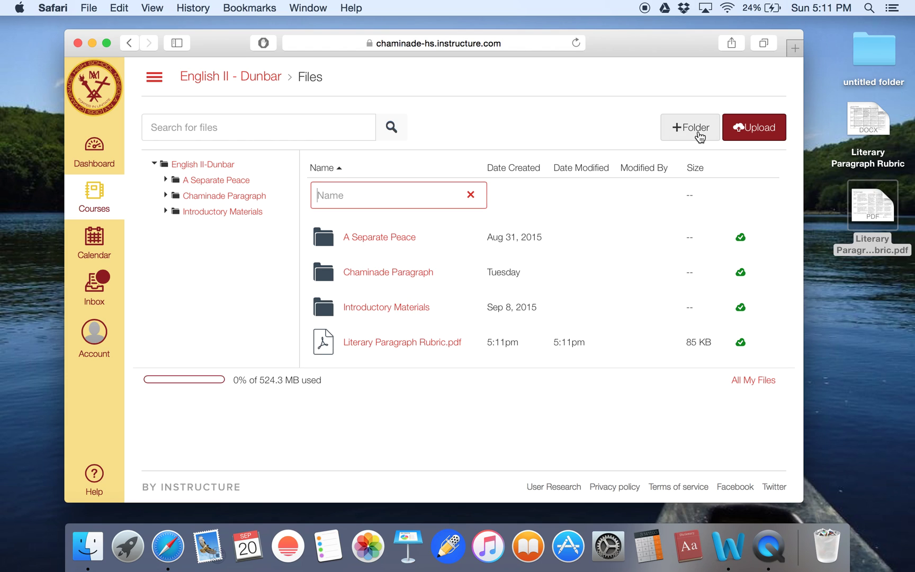
{"action": "type", "text": "Literary Paragraph"}
{"action": "key", "text": "Return"}
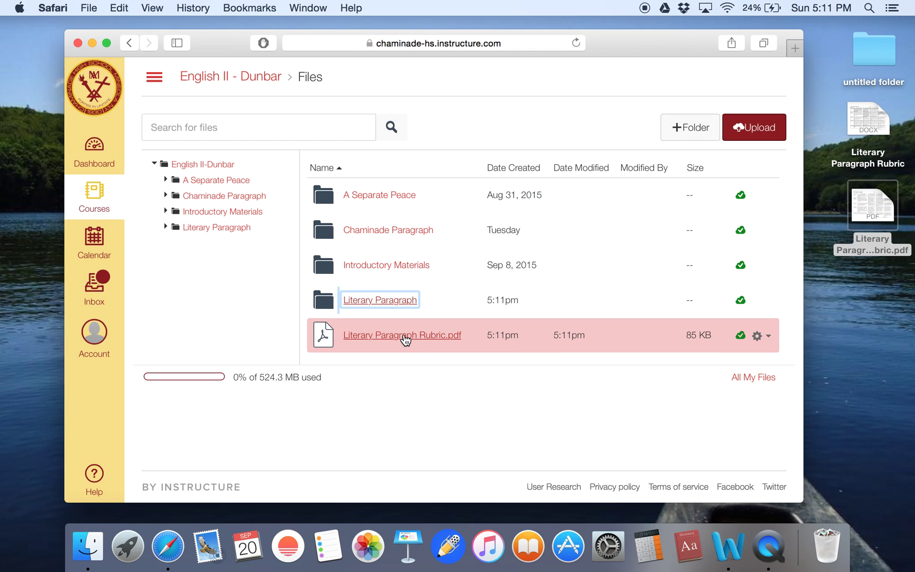
{"action": "left_click_drag", "start_coordinate": [405, 340], "coordinate": [376, 306]}
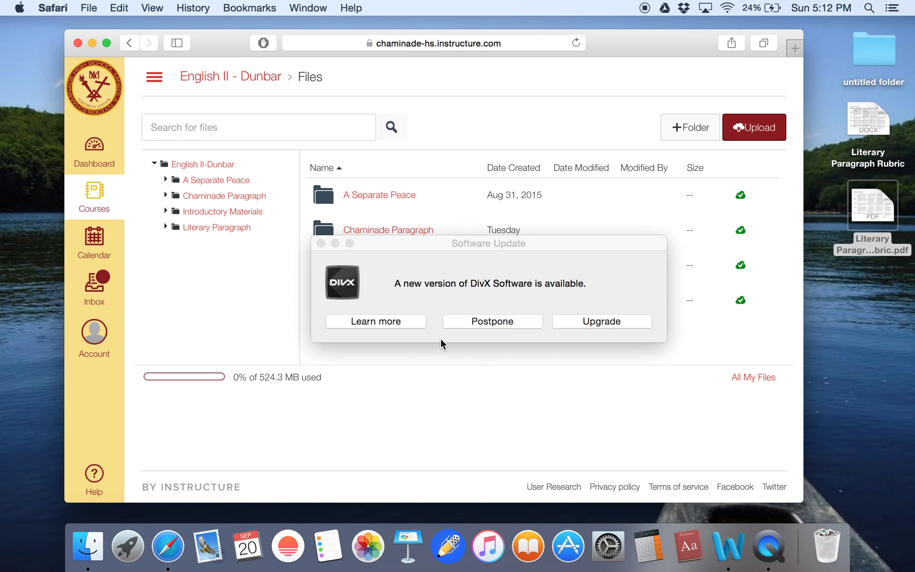
{"action": "left_click", "coordinate": [466, 323]}
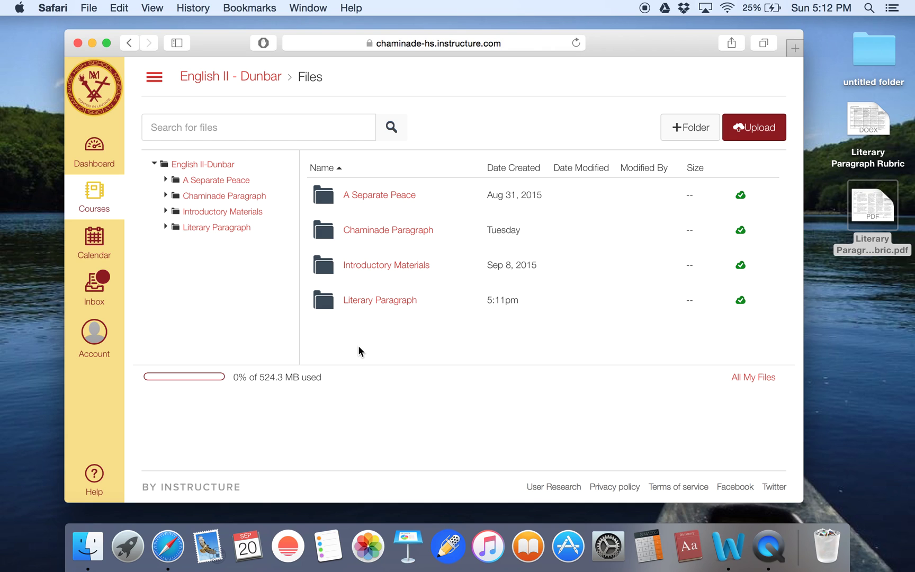
Step: Go to the English II - Dunbar Modules page and scroll down to the Literary Paragraph module
{"action": "left_click", "coordinate": [154, 79]}
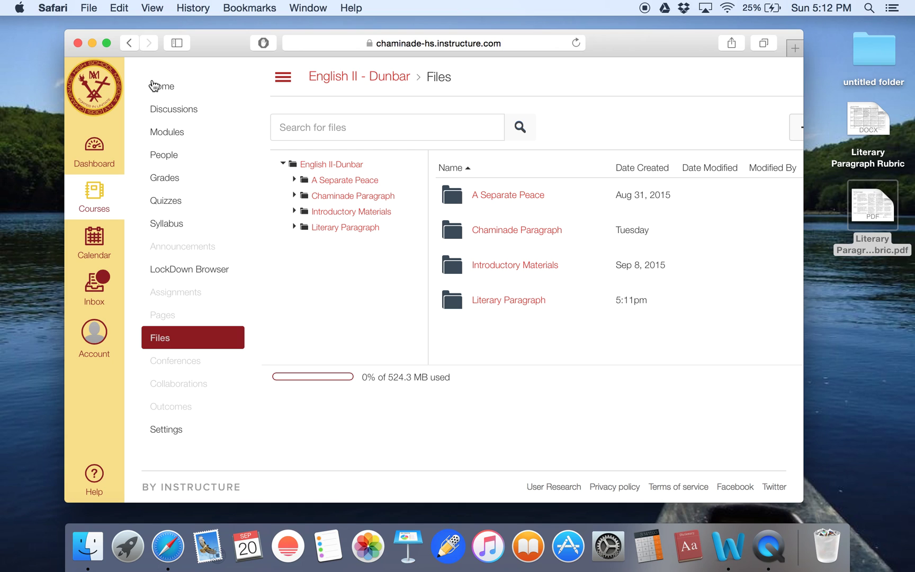
{"action": "left_click", "coordinate": [155, 132]}
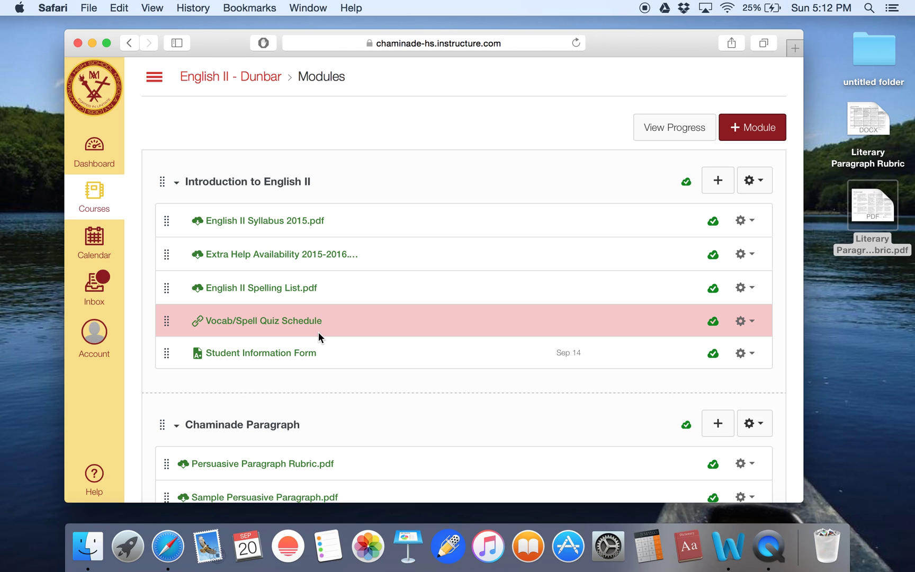
{"action": "scroll", "coordinate": [319, 334], "scroll_direction": "down", "scroll_amount": 5}
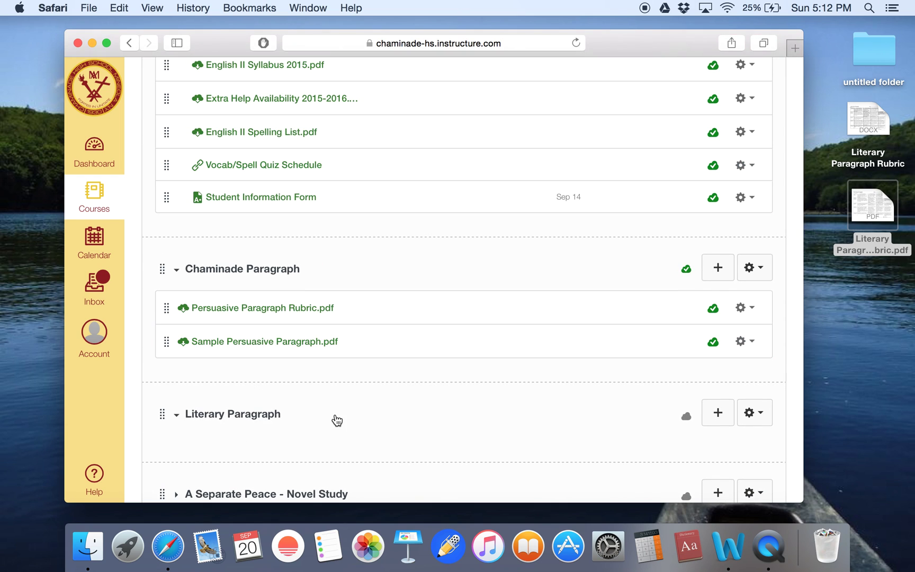
Step: Add the course file Literary Paragraph Rubric.pdf as a File item in the Literary Paragraph module
{"action": "left_click", "coordinate": [718, 415]}
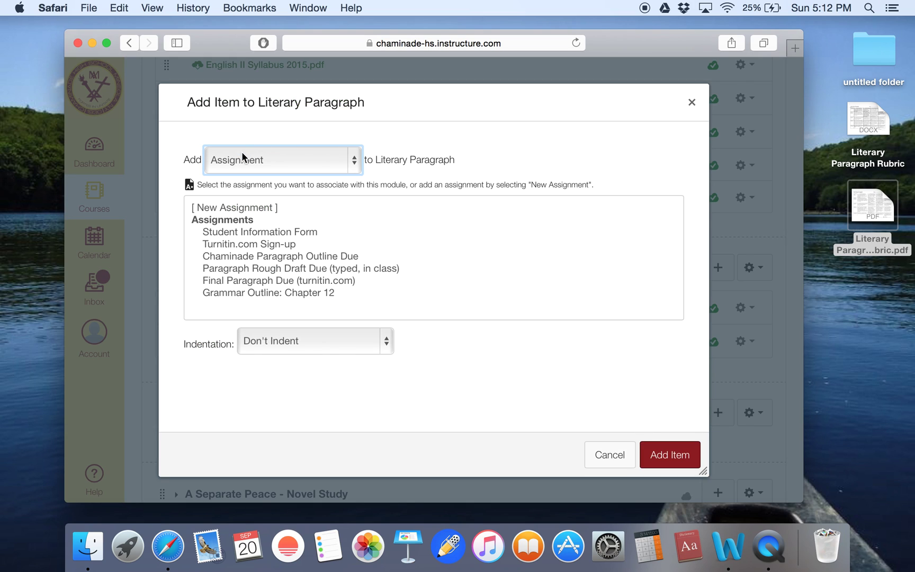
{"action": "left_click", "coordinate": [242, 151]}
{"action": "left_click", "coordinate": [228, 194]}
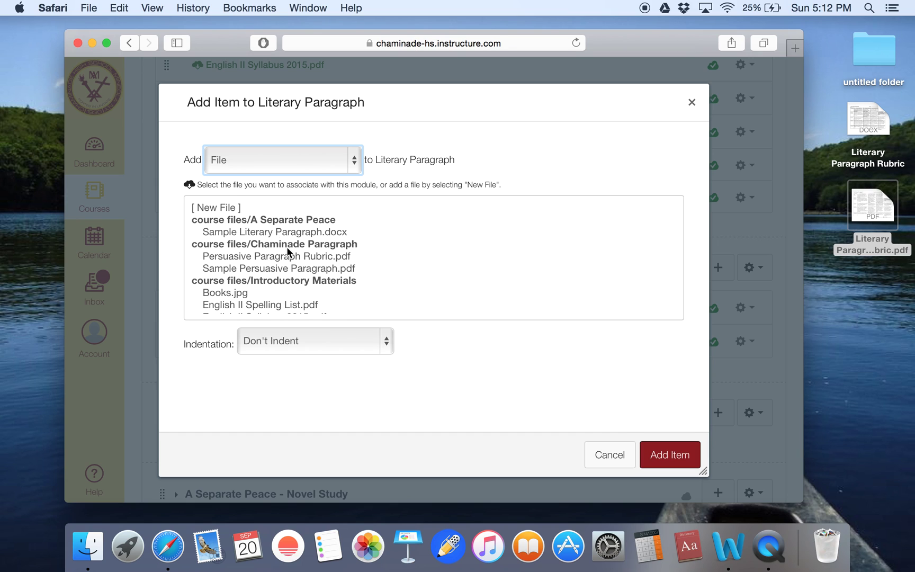
{"action": "scroll", "coordinate": [286, 245], "scroll_direction": "down", "scroll_amount": 3}
{"action": "scroll", "coordinate": [286, 246], "scroll_direction": "up", "scroll_amount": 3}
{"action": "scroll", "coordinate": [298, 259], "scroll_direction": "down", "scroll_amount": 3}
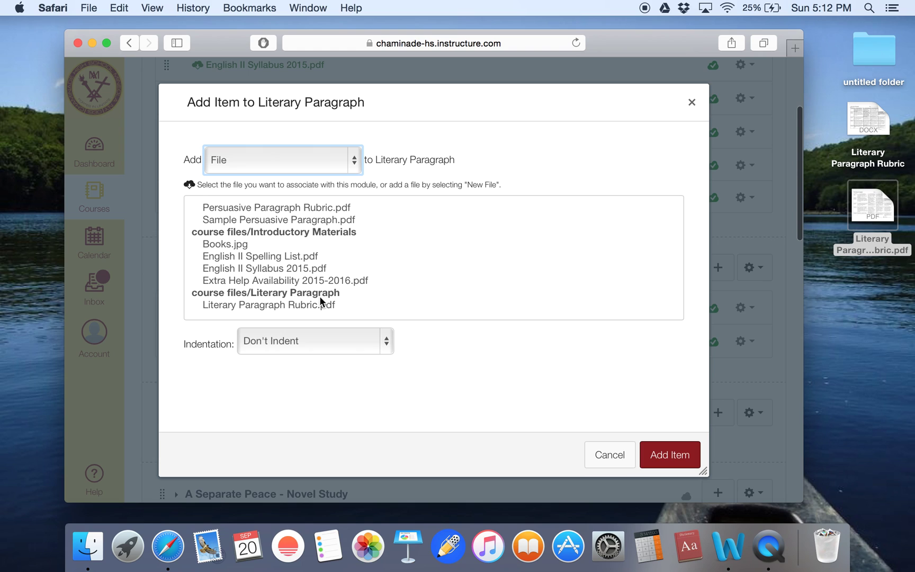
{"action": "left_click", "coordinate": [280, 306]}
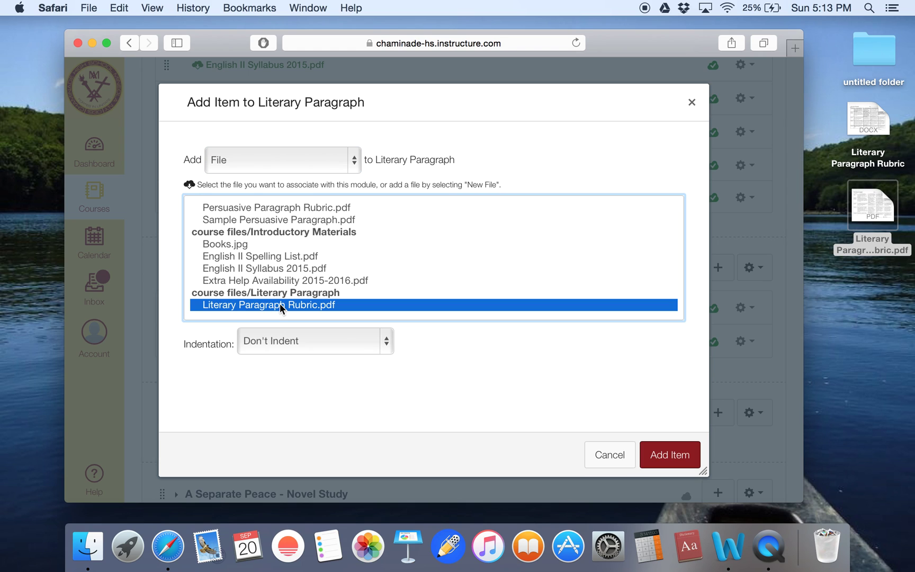
{"action": "left_click", "coordinate": [654, 449]}
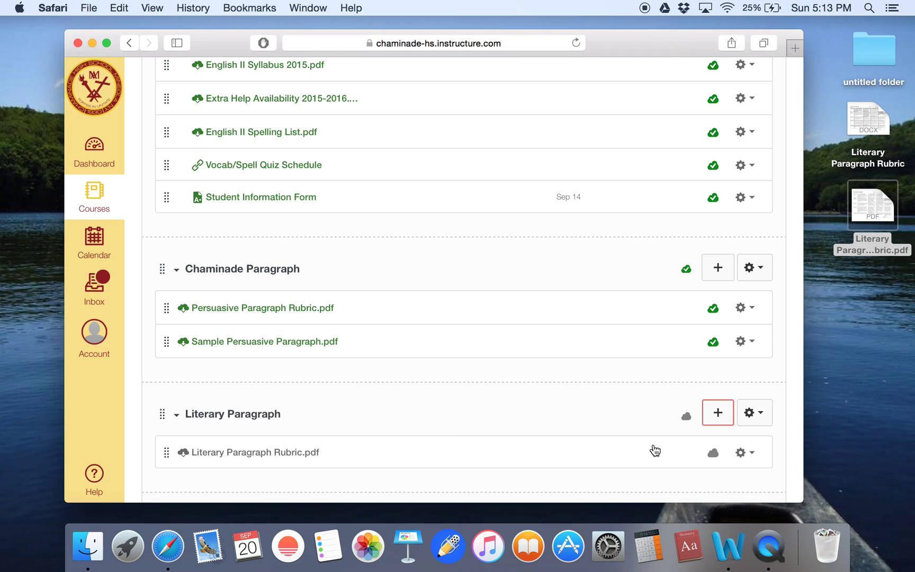
Step: Publish the Literary Paragraph module together with its rubric PDF item
{"action": "scroll", "coordinate": [531, 426], "scroll_direction": "down", "scroll_amount": 1}
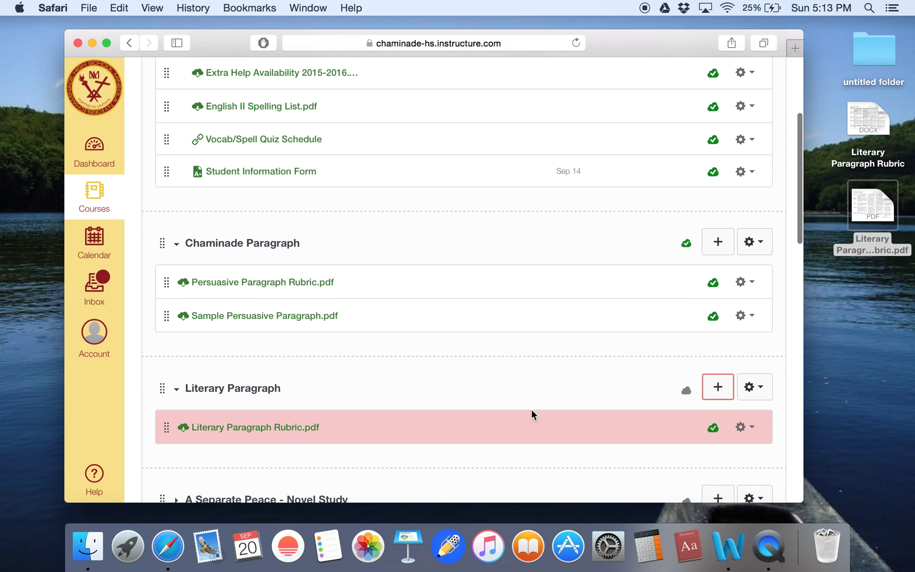
{"action": "left_click", "coordinate": [687, 392]}
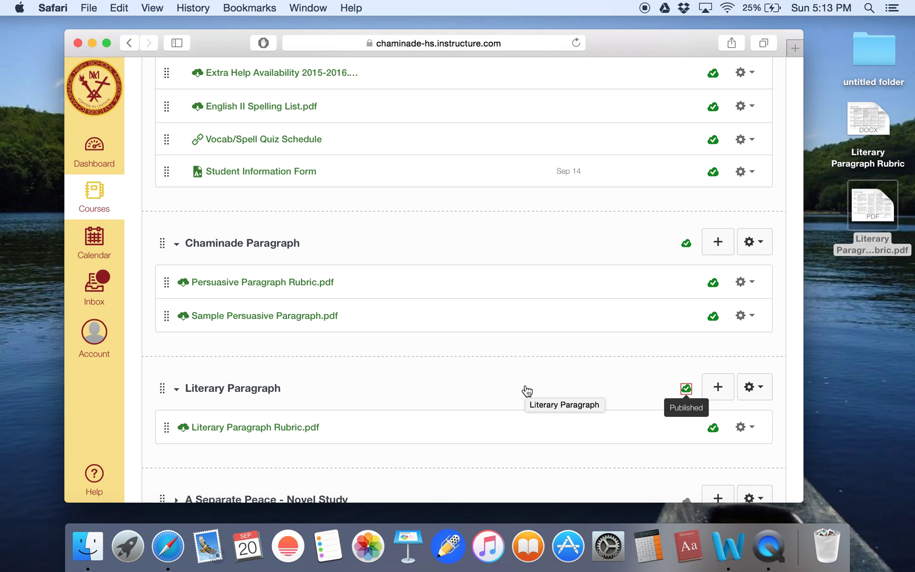
{"action": "scroll", "coordinate": [527, 391], "scroll_direction": "up", "scroll_amount": 5}
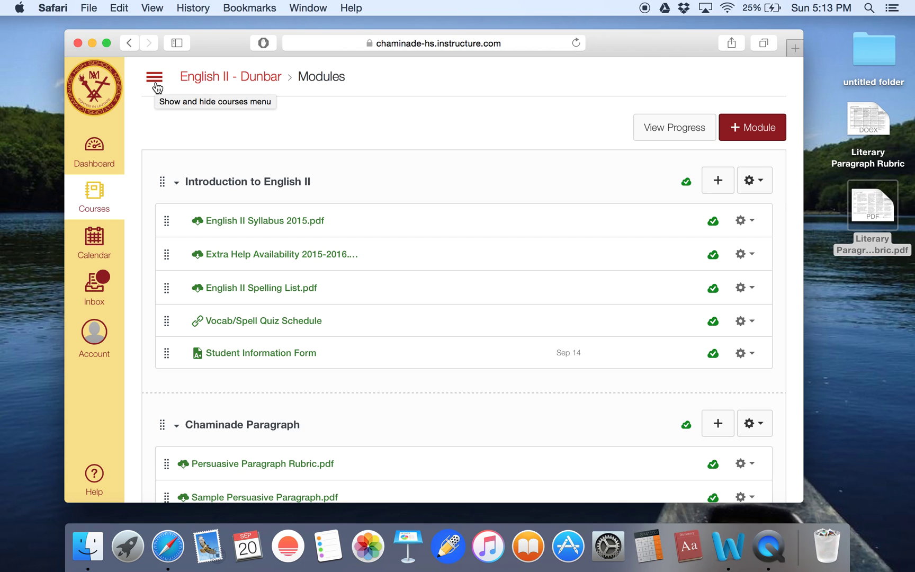
Step: Check the Literary Paragraph module in Student View from course Settings, then close Safari
{"action": "left_click", "coordinate": [155, 77]}
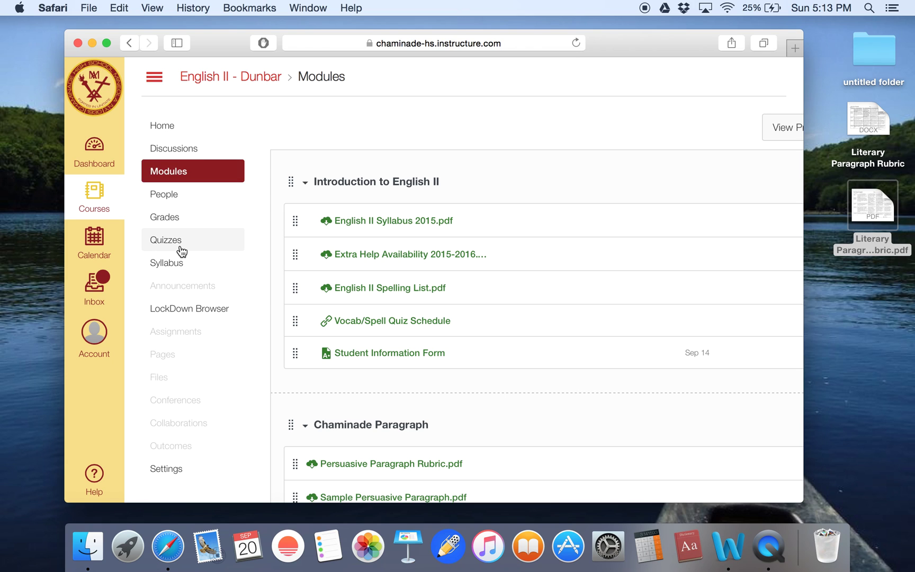
{"action": "scroll", "coordinate": [180, 245], "scroll_direction": "down", "scroll_amount": 3}
{"action": "left_click", "coordinate": [163, 396]}
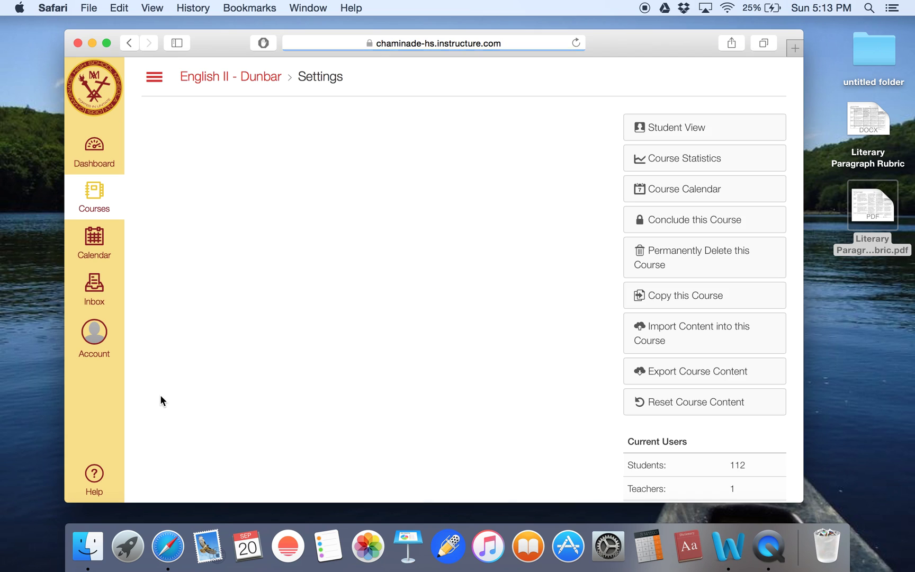
{"action": "left_click", "coordinate": [676, 130]}
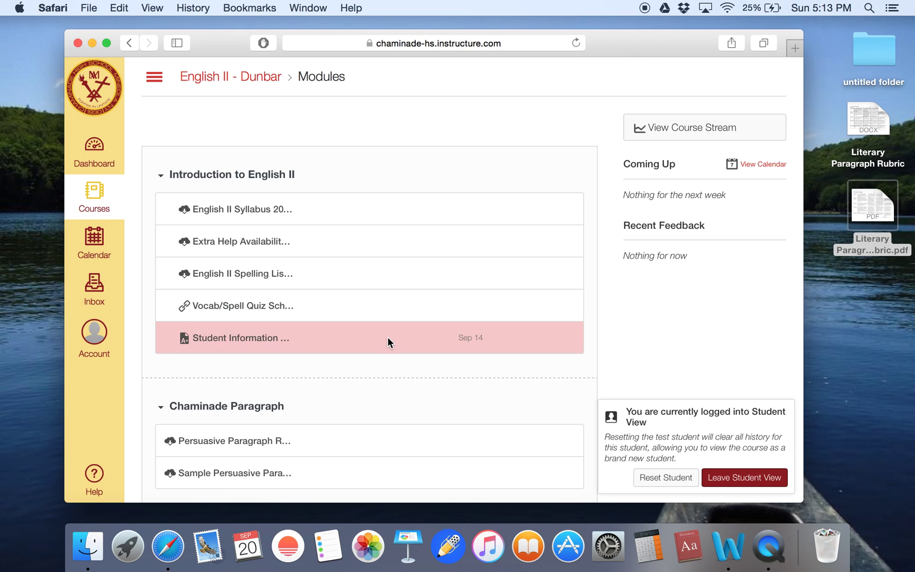
{"action": "scroll", "coordinate": [388, 337], "scroll_direction": "down", "scroll_amount": 5}
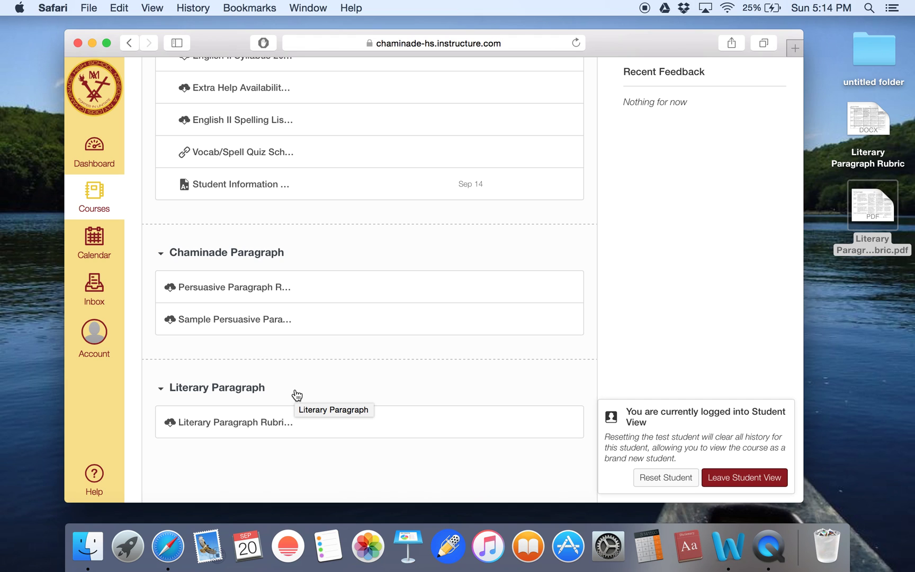
{"action": "scroll", "coordinate": [297, 395], "scroll_direction": "up", "scroll_amount": 5}
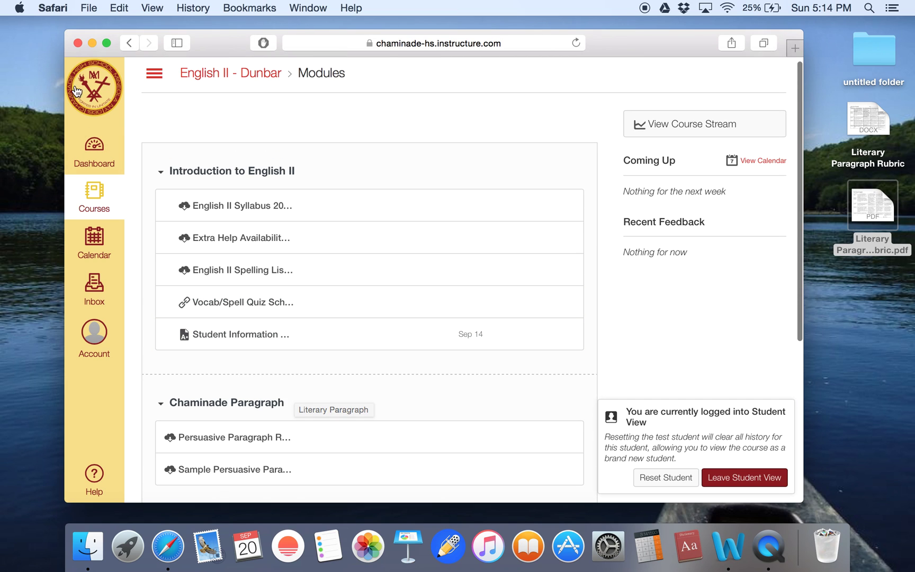
{"action": "left_click", "coordinate": [77, 43]}
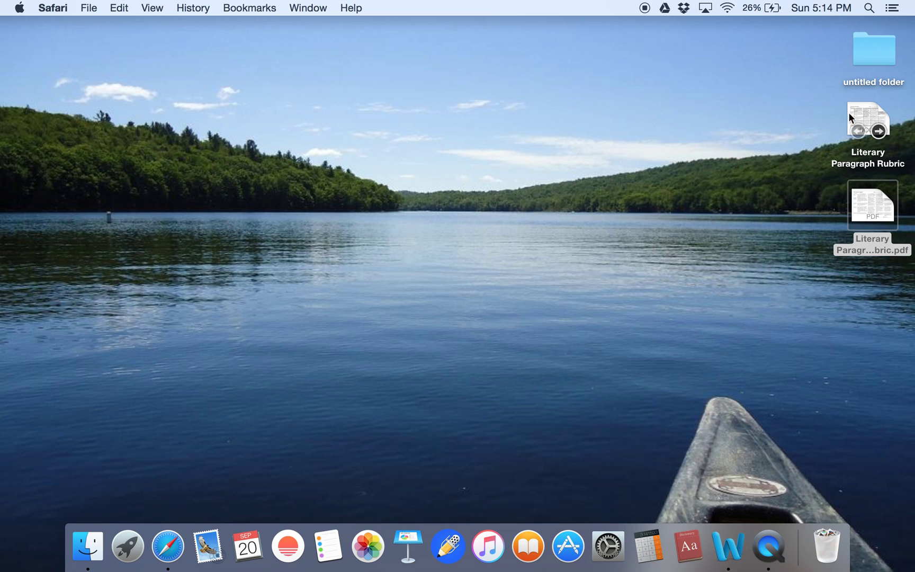
Step: Move the rubric docx and PDF from the desktop into Google Drive's English II - Personal folder
{"action": "left_click", "coordinate": [665, 8]}
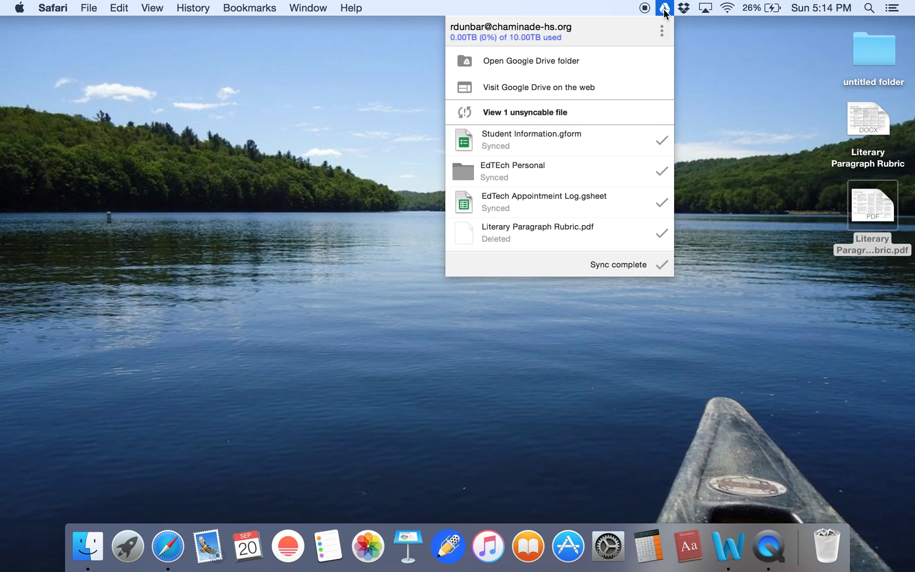
{"action": "left_click", "coordinate": [586, 55]}
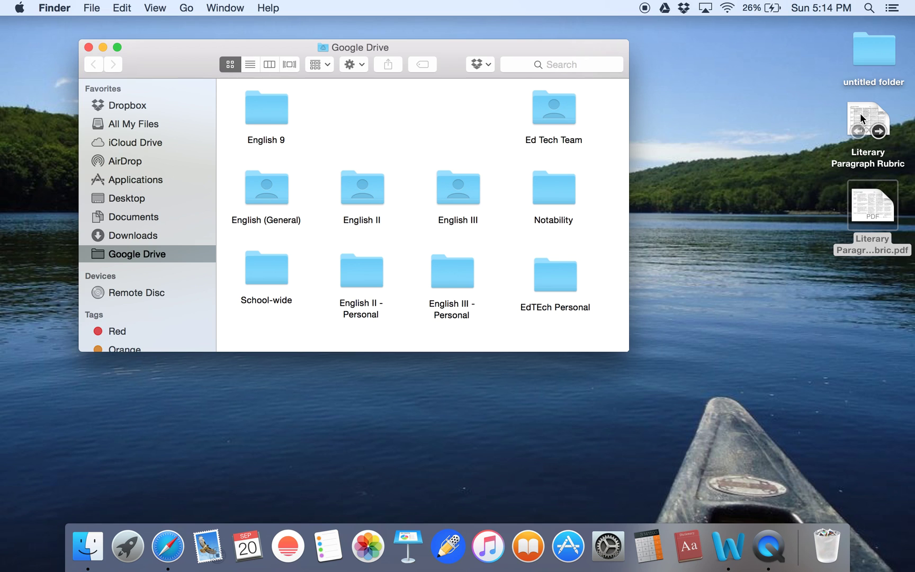
{"action": "left_click_drag", "start_coordinate": [861, 112], "coordinate": [361, 273]}
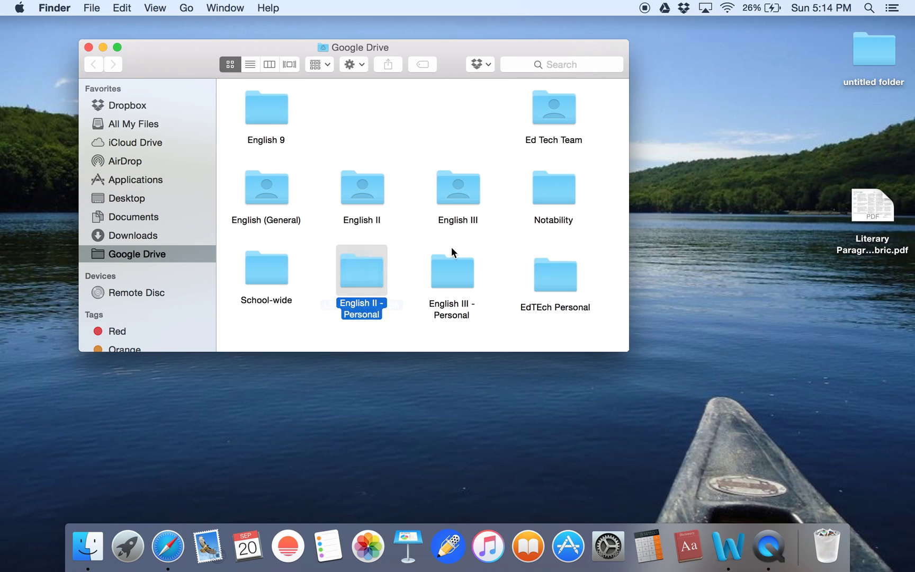
{"action": "left_click_drag", "start_coordinate": [888, 219], "coordinate": [378, 273]}
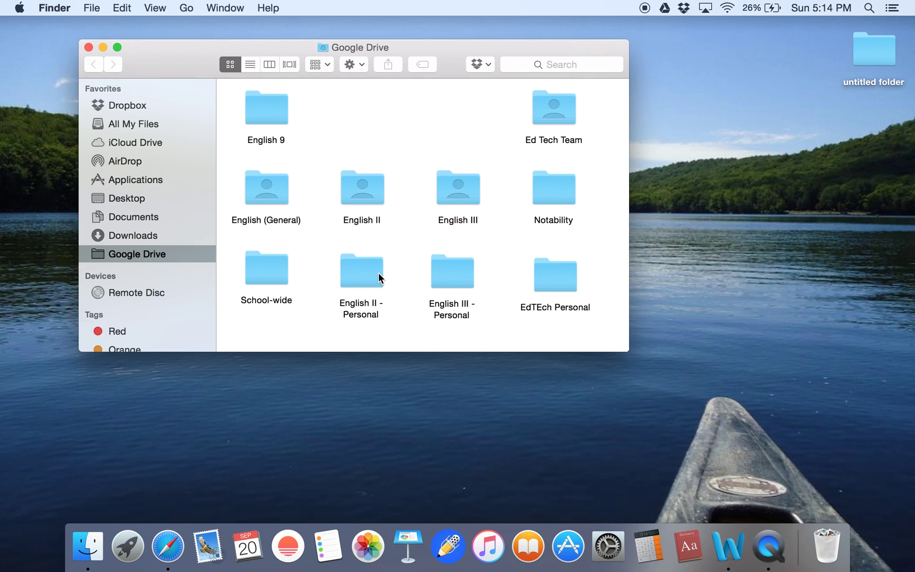
{"action": "left_click", "coordinate": [88, 49]}
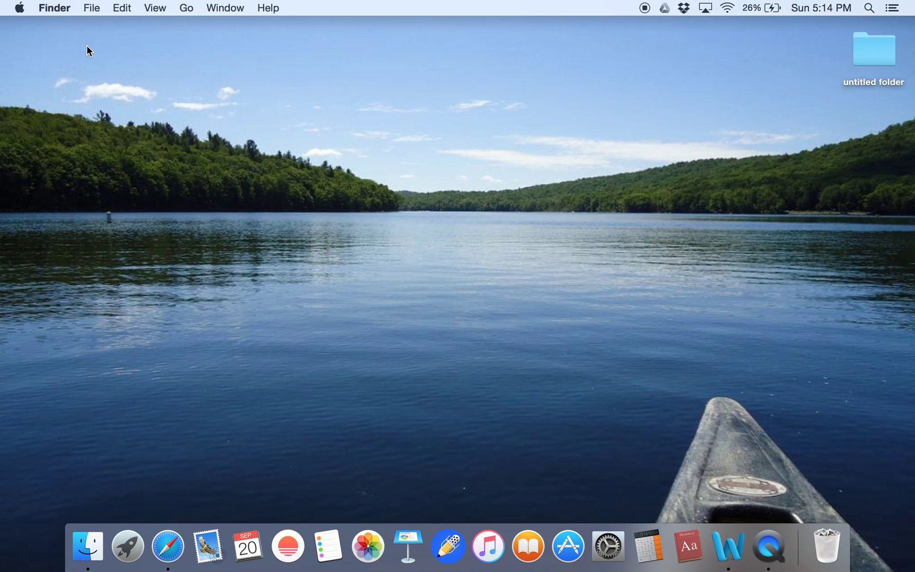